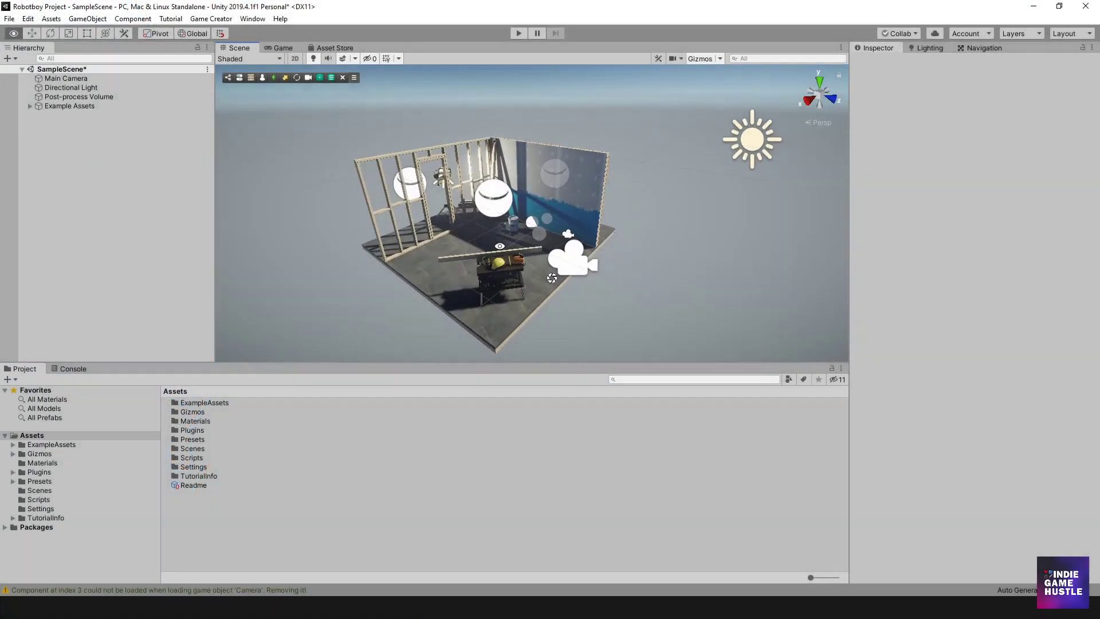
- Open the Package Manager and move its window up and to the right
alt+drag(532, 214, 482, 215)
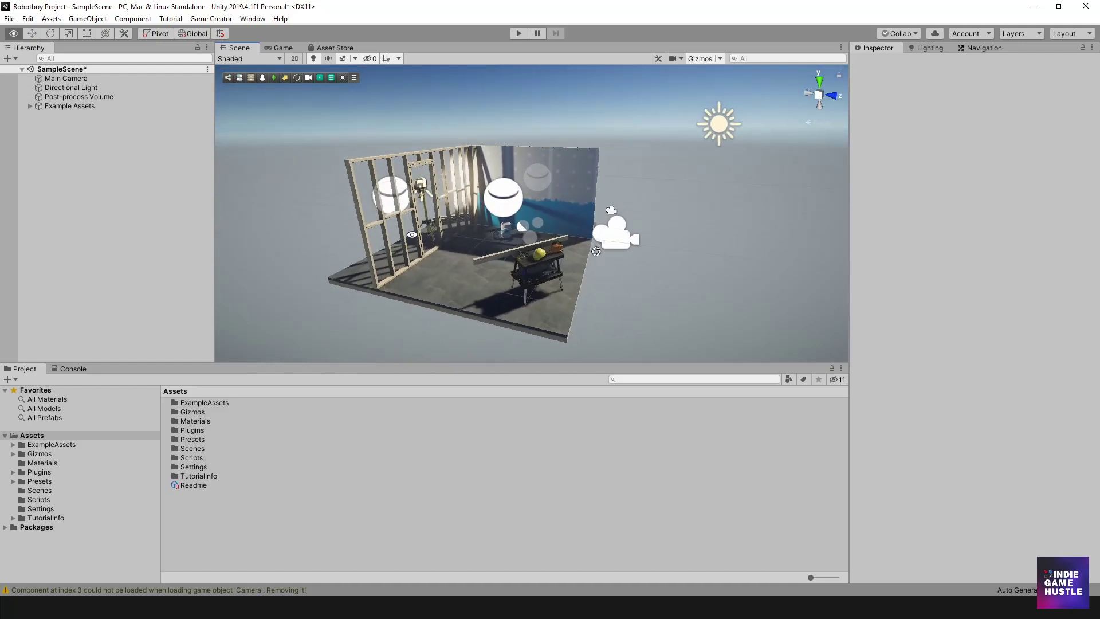
alt+drag(413, 236, 431, 237)
mouse_move(516, 216)
alt+mouse_down()
mouse_move(551, 216)
mouse_move(499, 220)
mouse_move(525, 216)
mouse_move(550, 248)
alt+mouse_up()
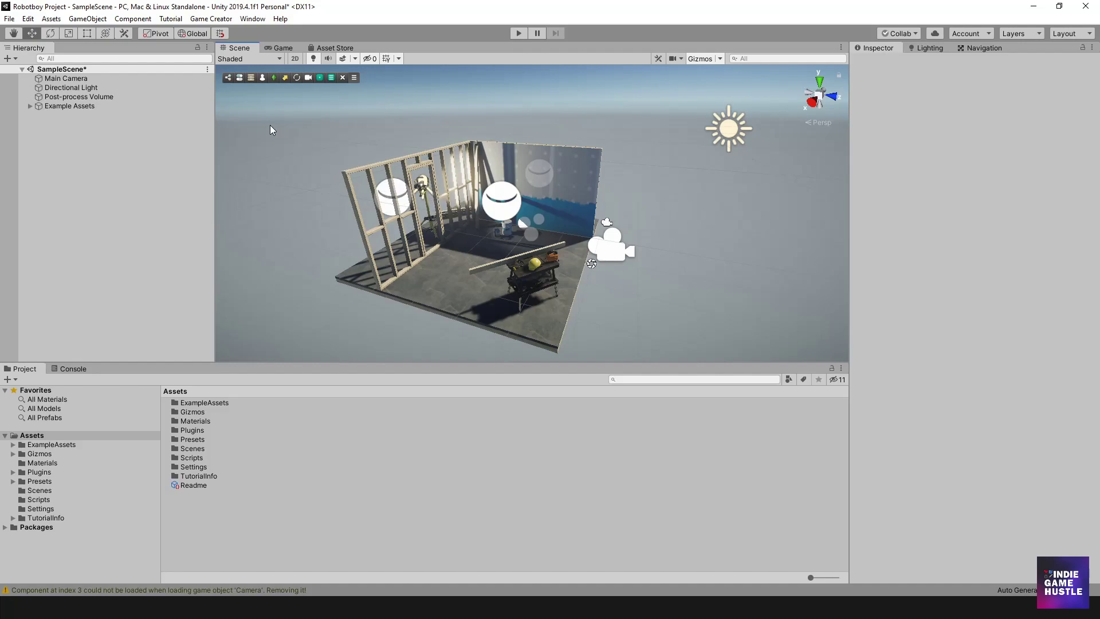
click(251, 20)
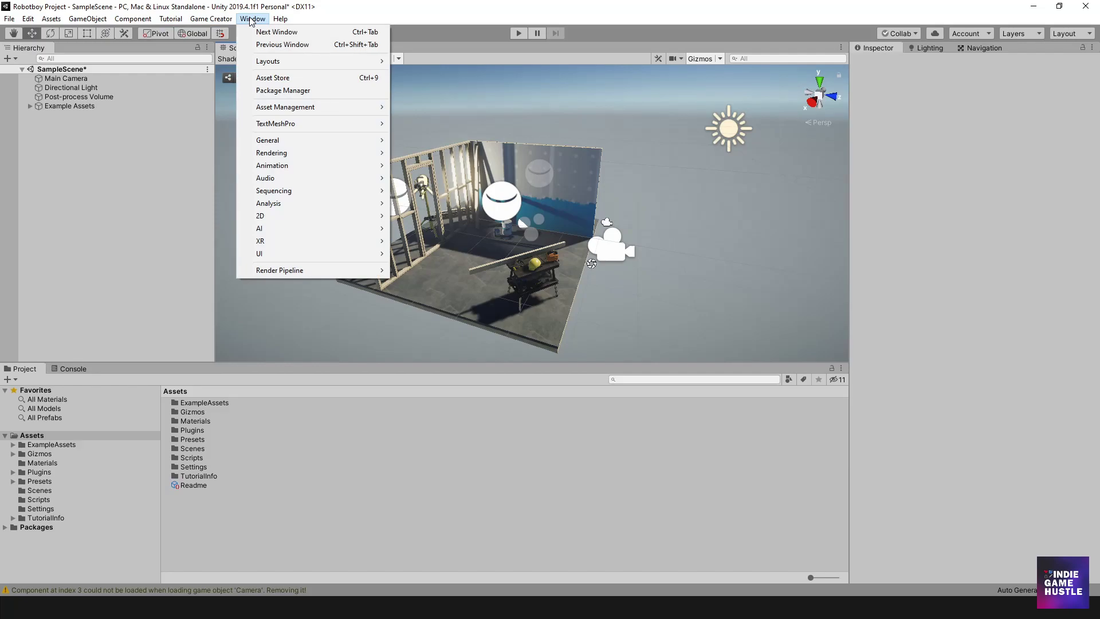
click(282, 90)
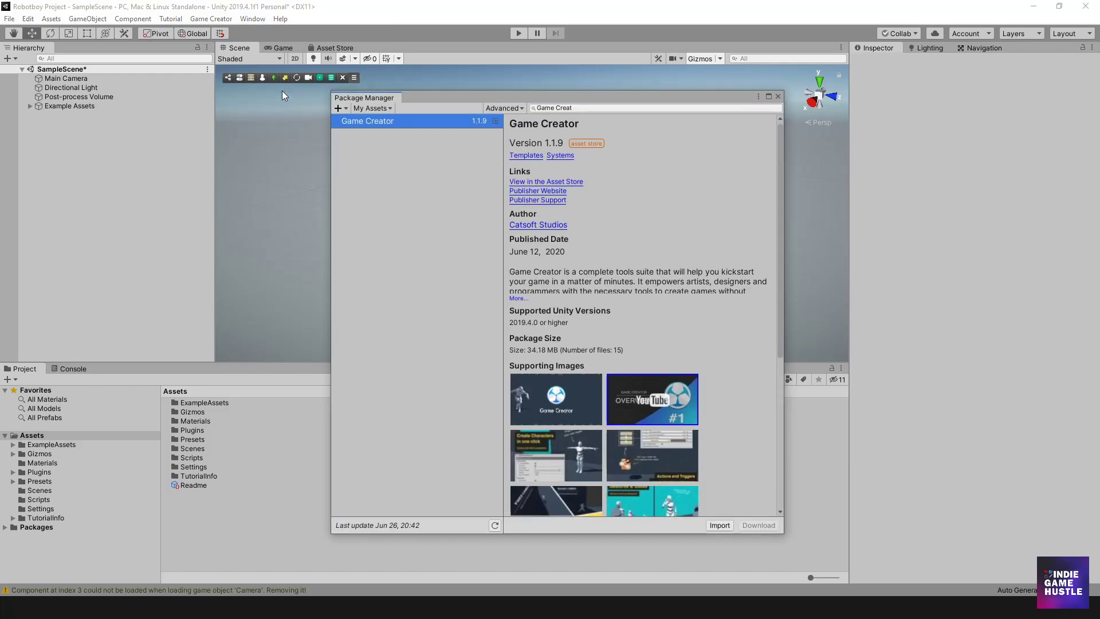
drag(464, 98, 624, 59)
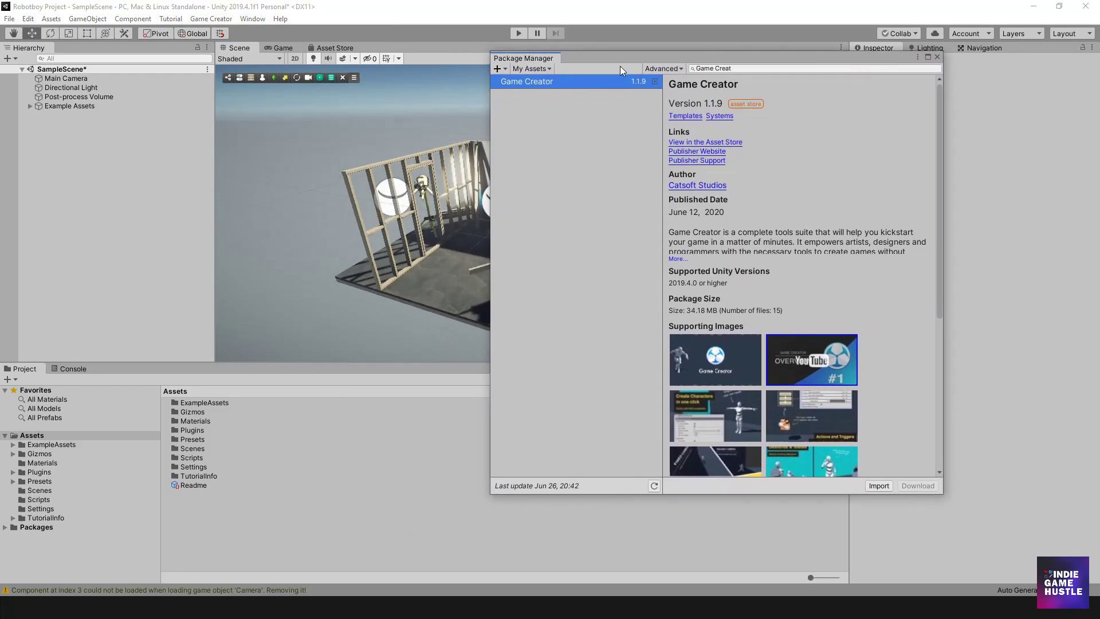
- Switch the package list from My Assets to All packages
click(539, 67)
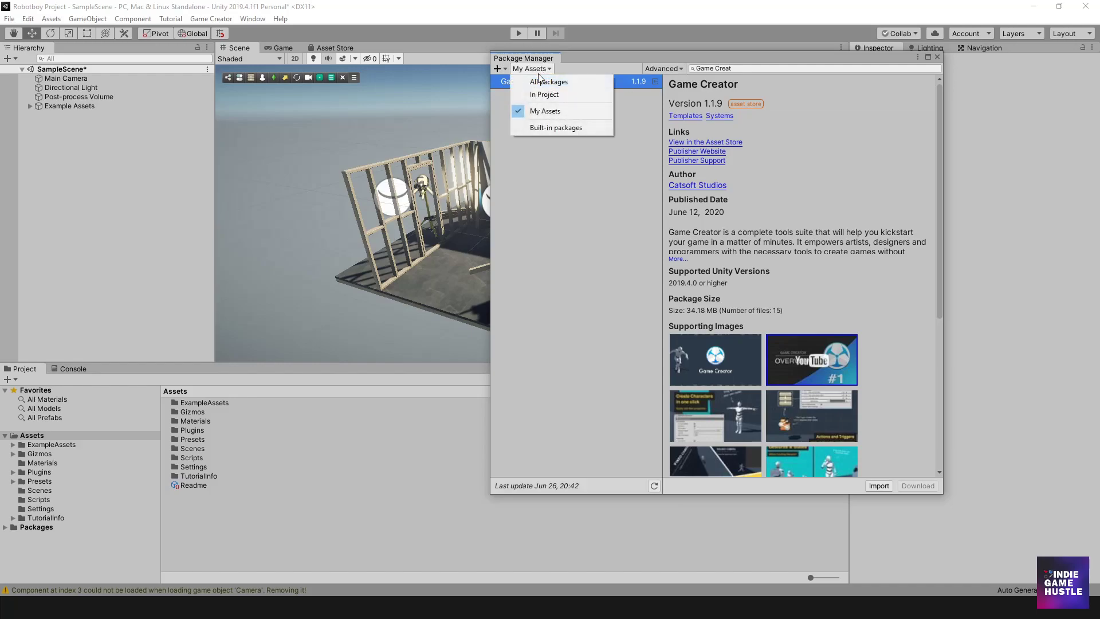
click(542, 81)
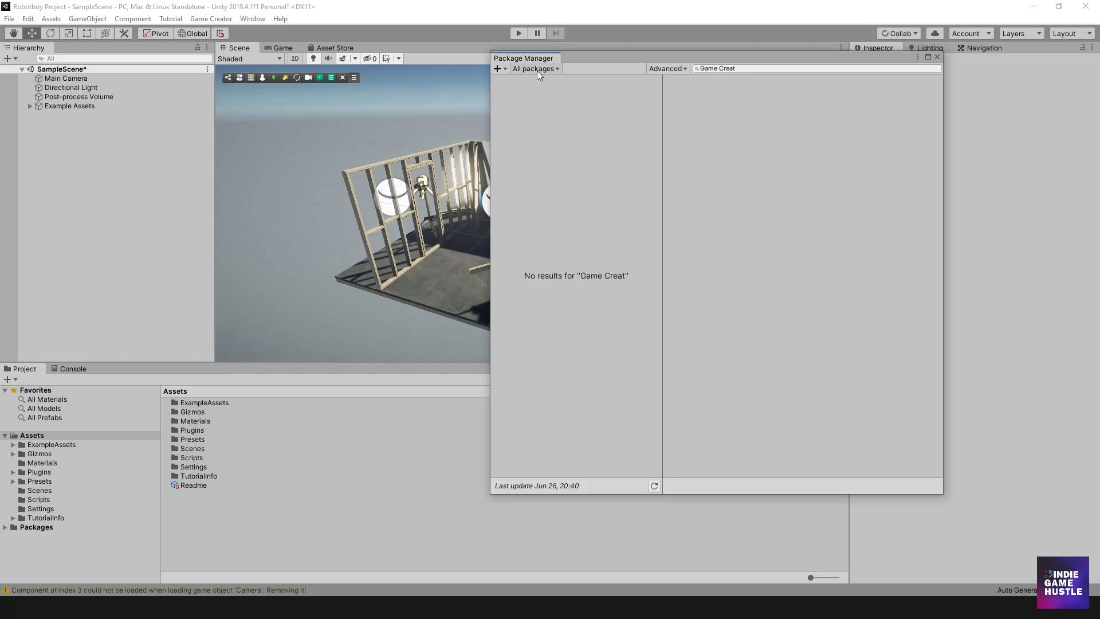
click(541, 67)
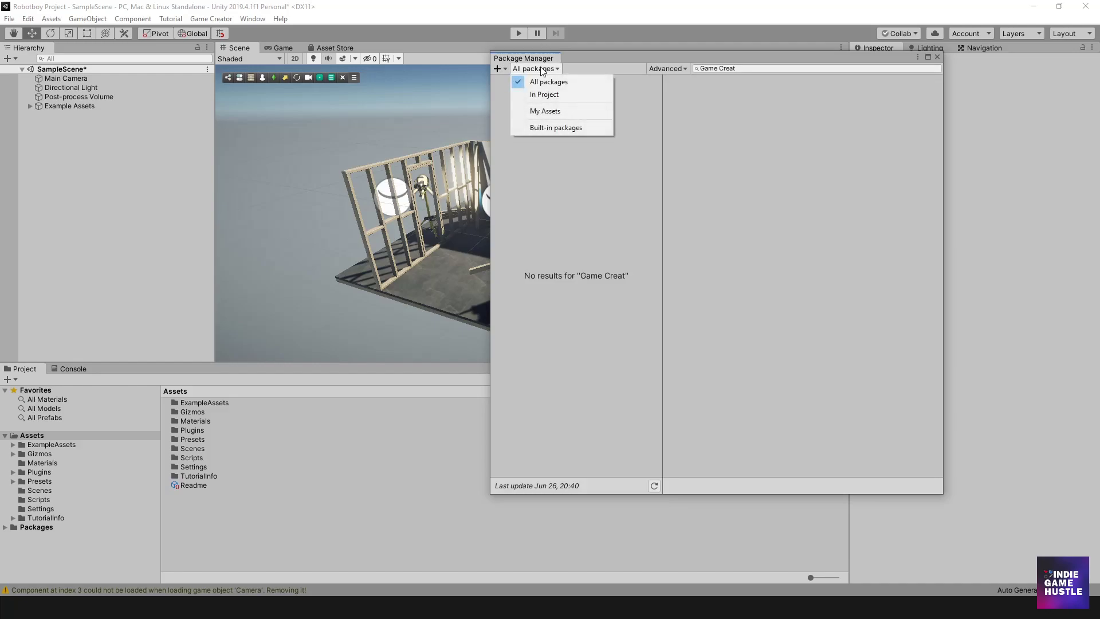
click(580, 65)
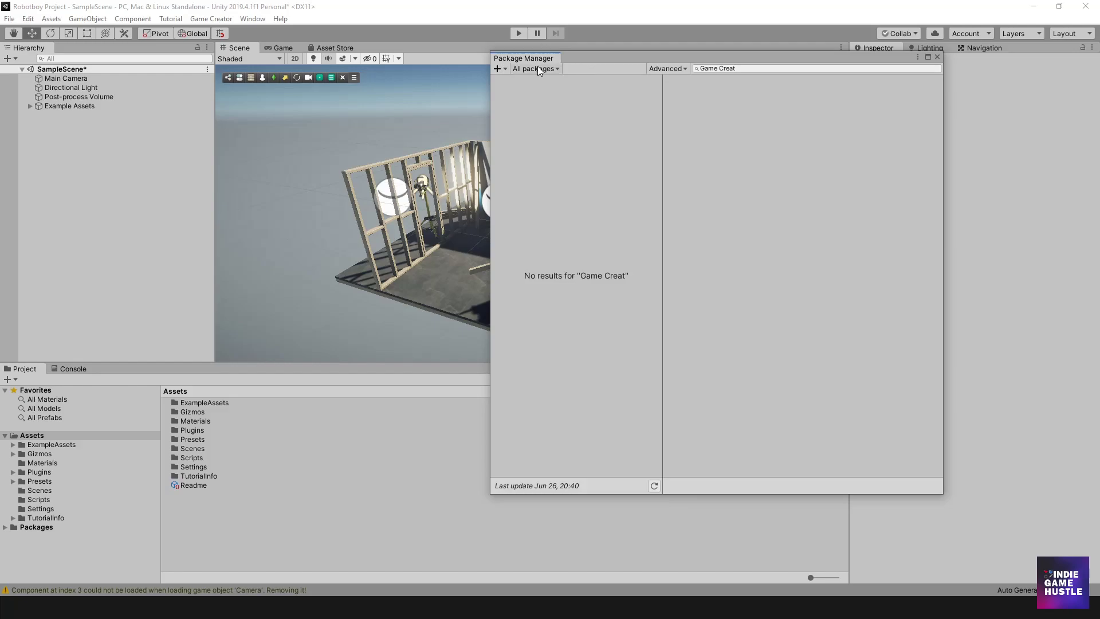
- Replace the old 'Game Creat' package search with 'Pro'
click(751, 69)
double_click(750, 68)
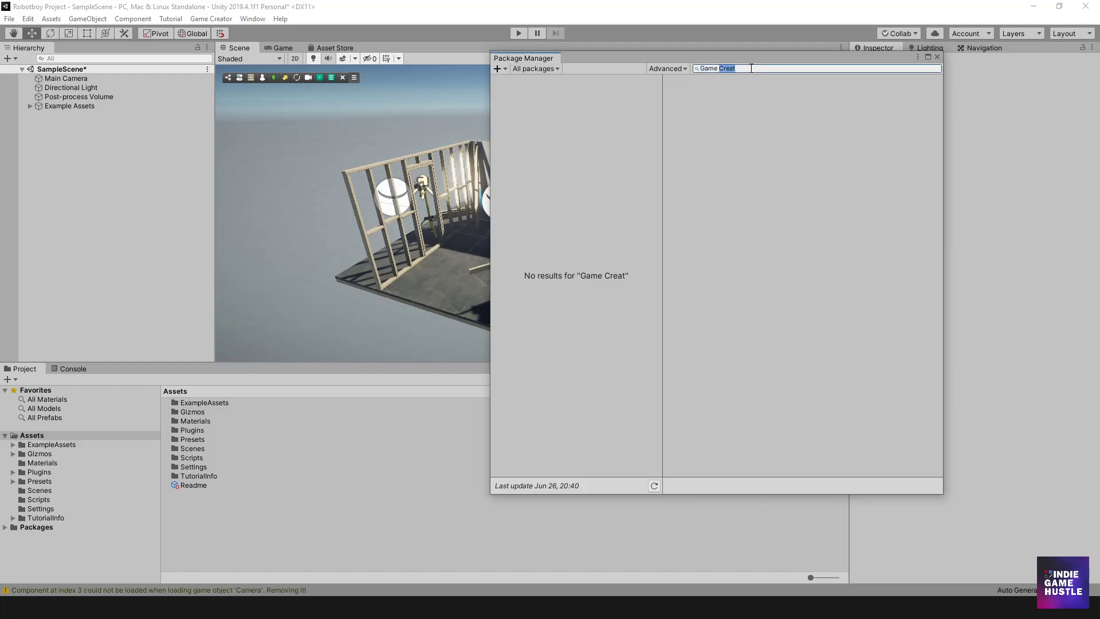
key(BackSpace)
key(BackSpace)
key(BackSpace)
key(BackSpace)
key(BackSpace)
key(BackSpace)
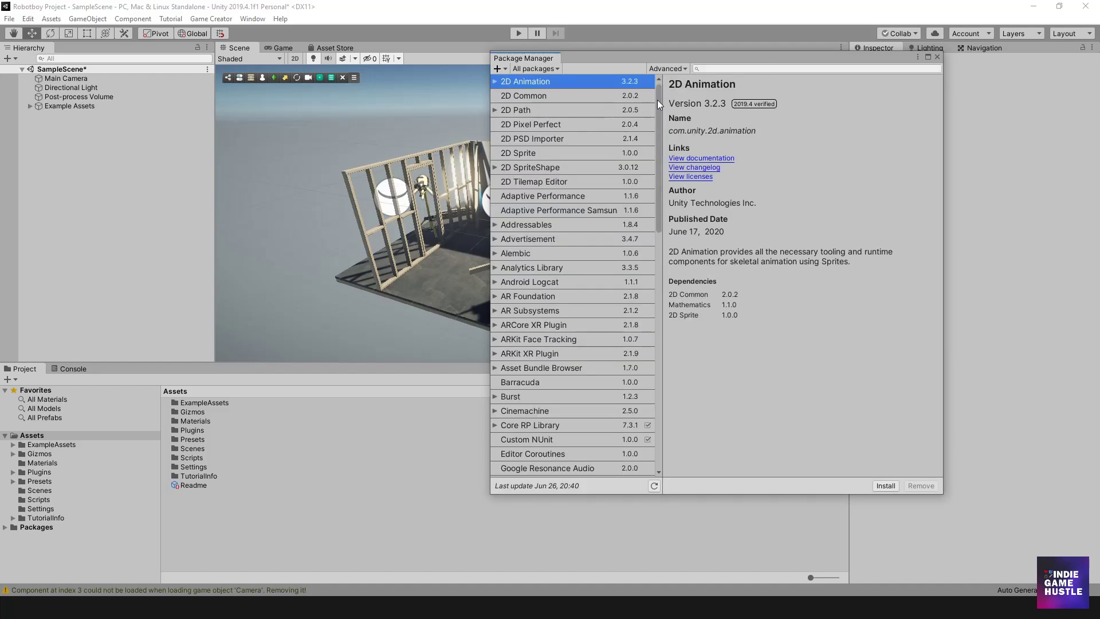
drag(658, 100, 654, 352)
click(655, 352)
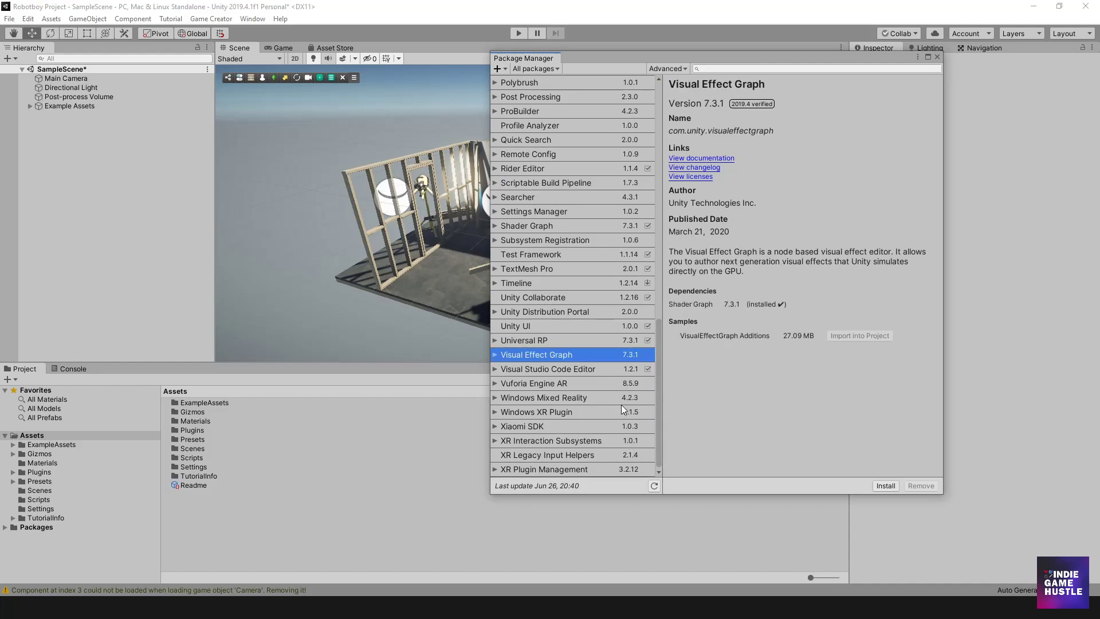
scroll(559, 296, up, 2)
scroll(555, 284, up, 3)
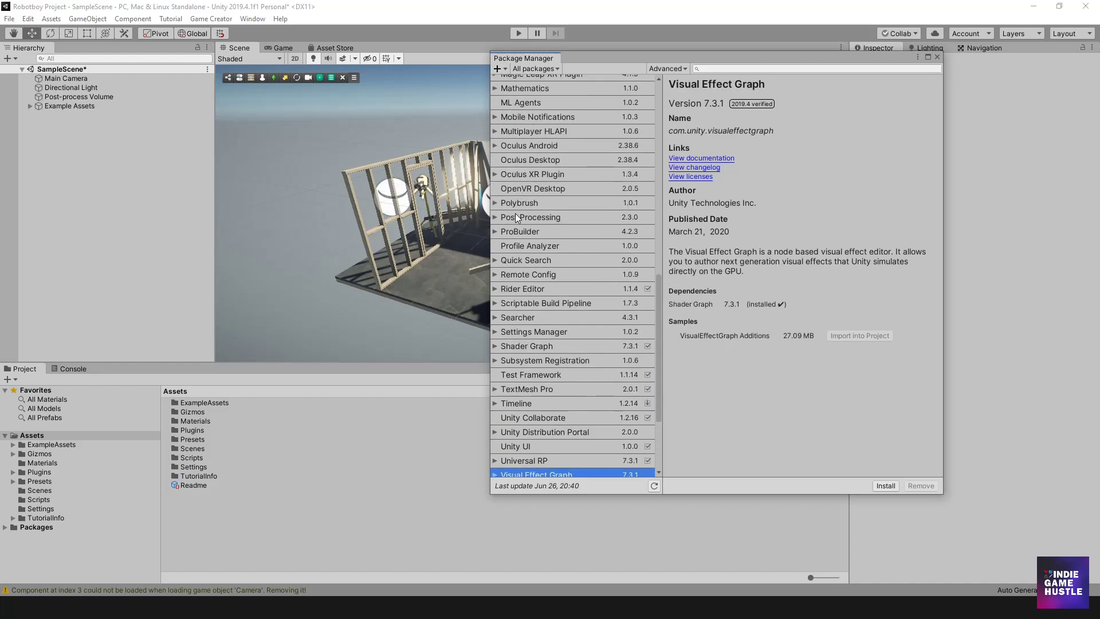
click(718, 68)
text(o)
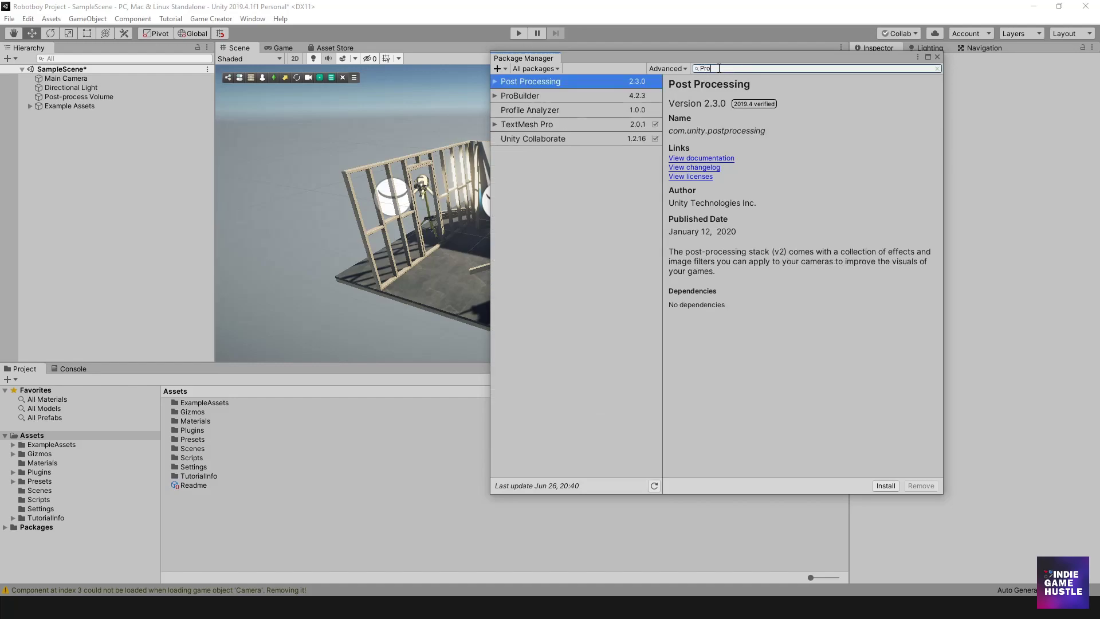
- Select ProBuilder and review all its available versions before installing 4.2.3
click(580, 95)
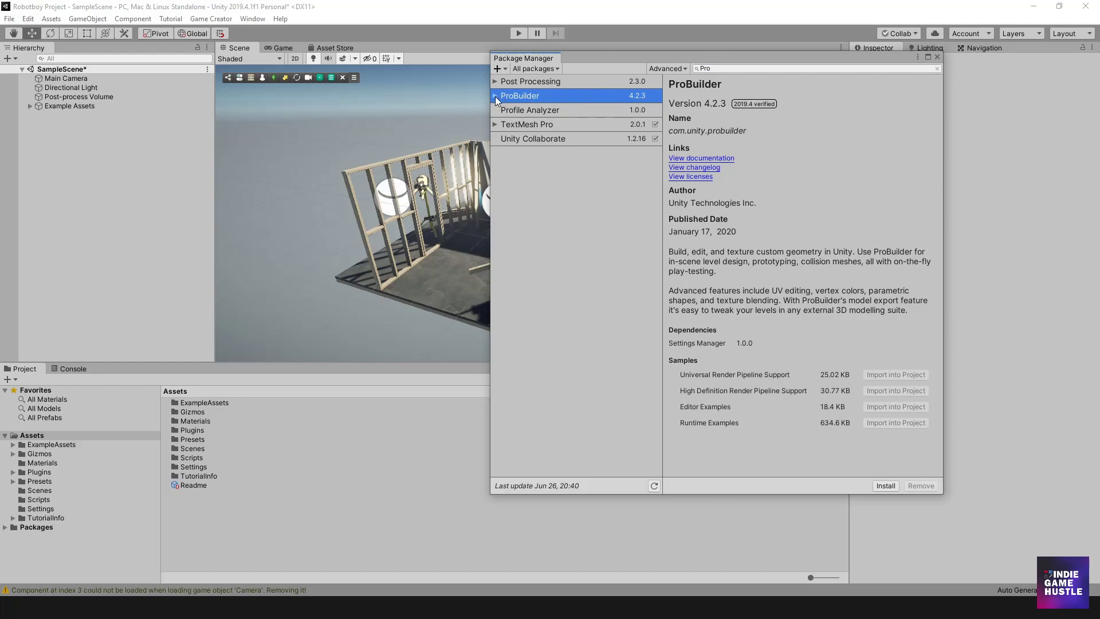
click(495, 97)
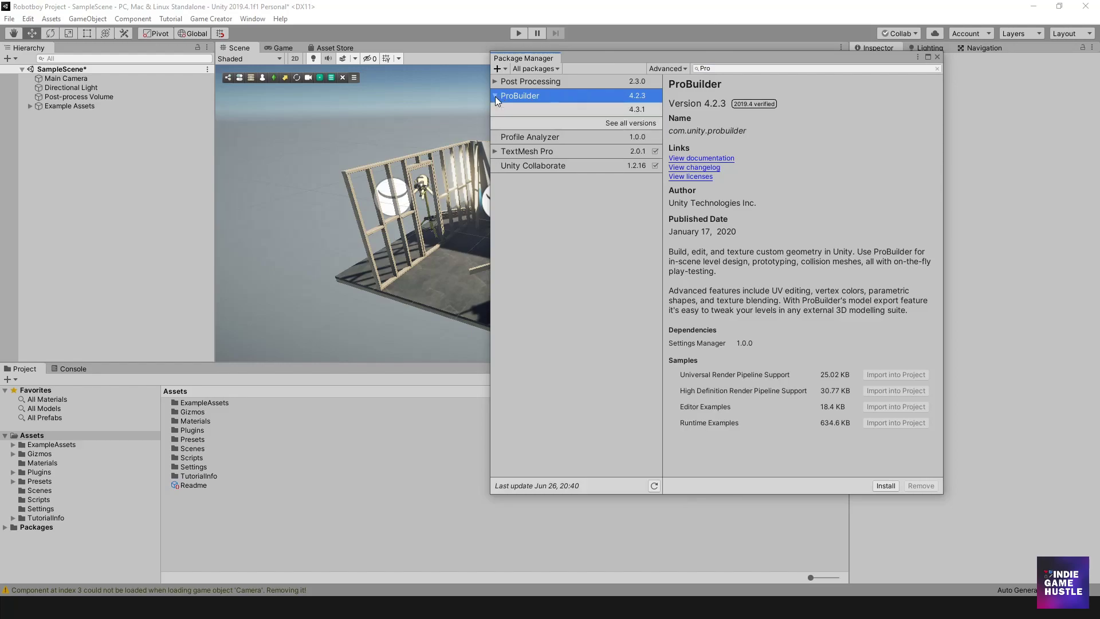
click(634, 123)
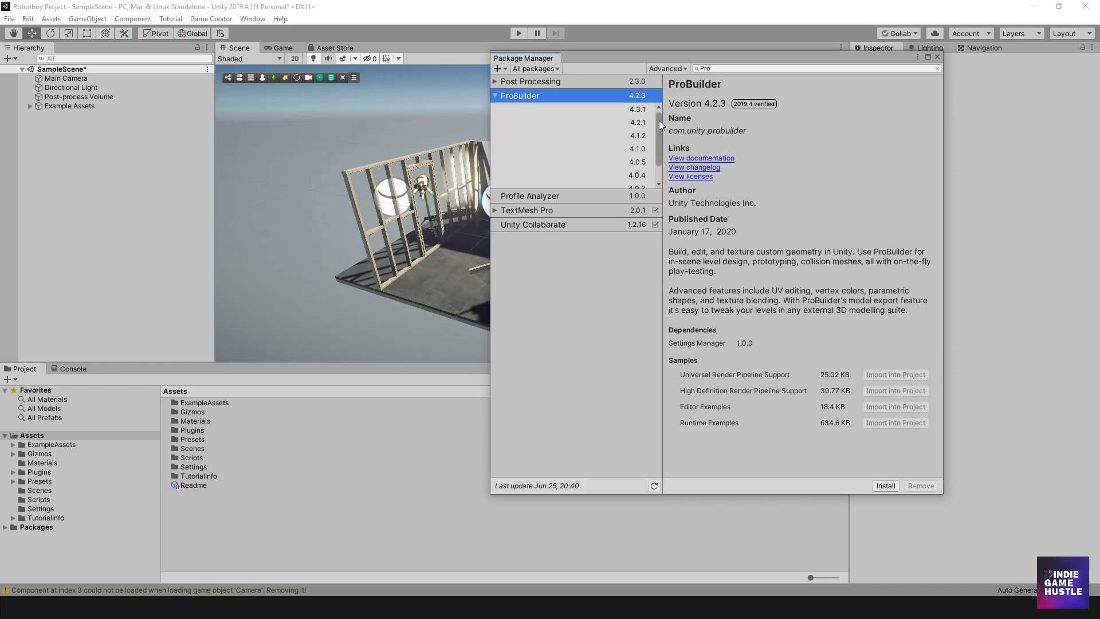
click(494, 96)
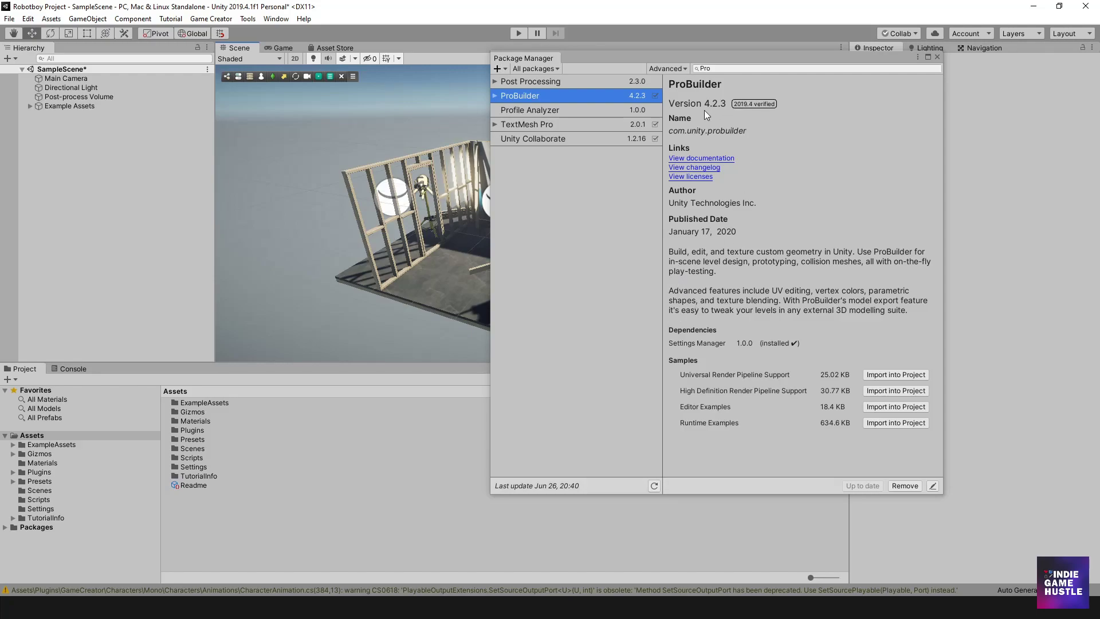
mouse_move(724, 61)
mouse_down()
mouse_move(707, 81)
mouse_move(752, 60)
mouse_up()
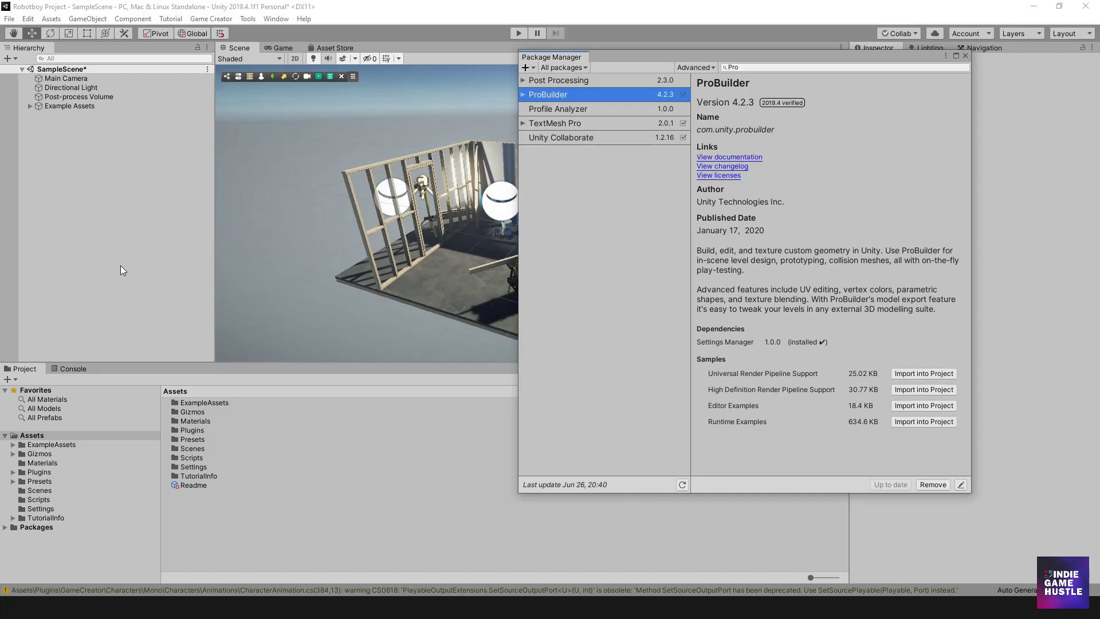
click(248, 19)
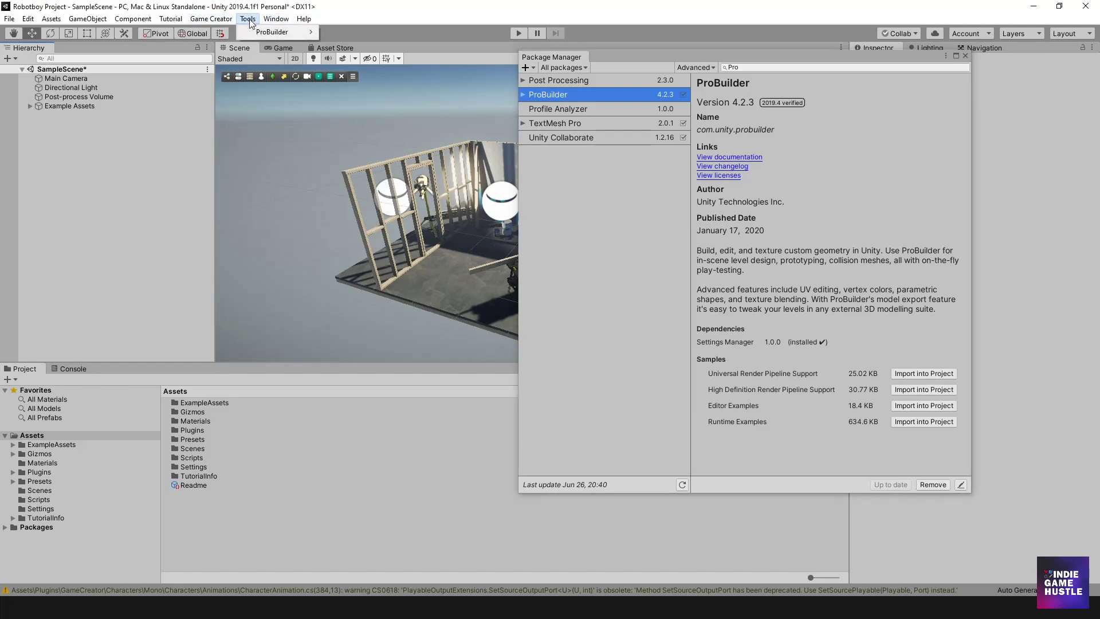
mouse_move(272, 32)
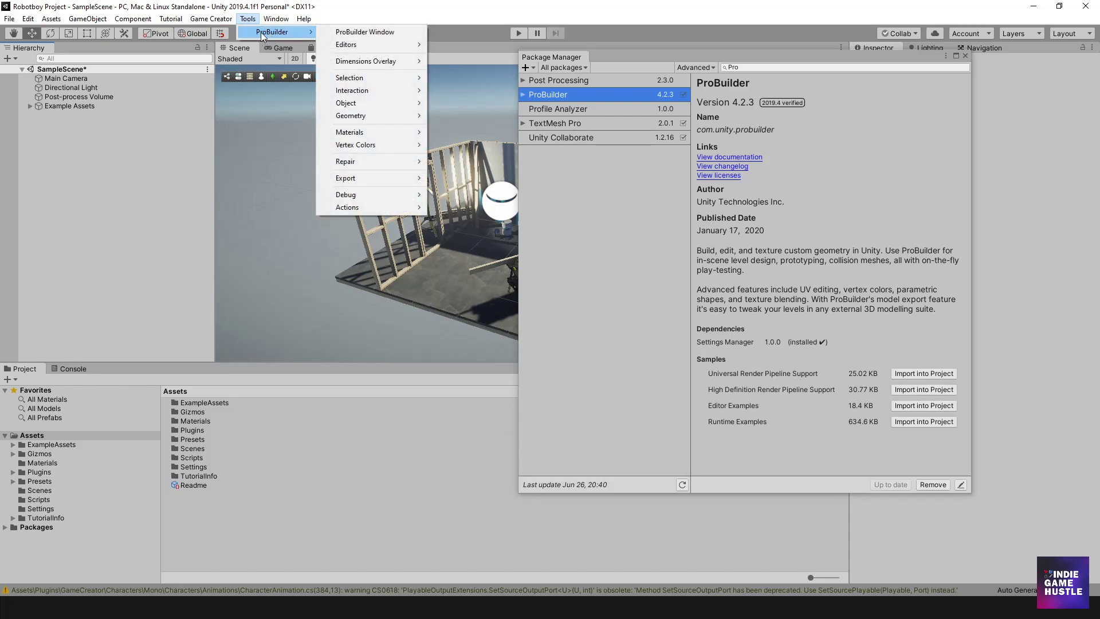
click(357, 33)
mouse_move(309, 104)
mouse_down()
mouse_move(360, 106)
mouse_move(340, 120)
mouse_move(304, 111)
mouse_up()
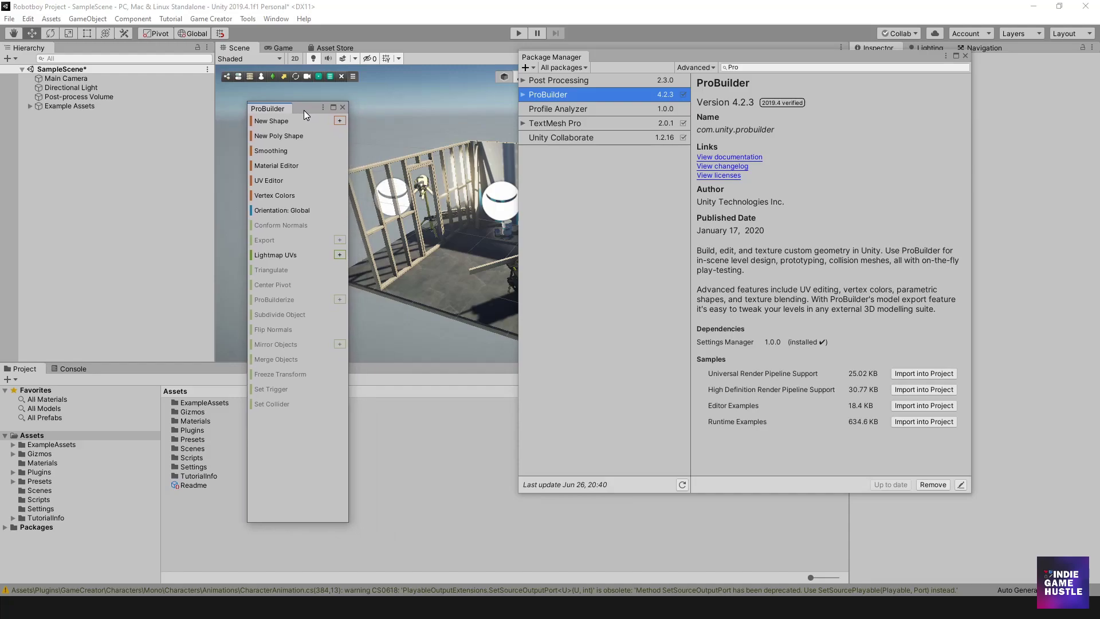
click(344, 106)
mouse_move(782, 57)
mouse_down()
mouse_move(674, 72)
mouse_move(655, 56)
mouse_up()
- Enable Show preview packages under Advanced and select the ProGrids package
click(634, 66)
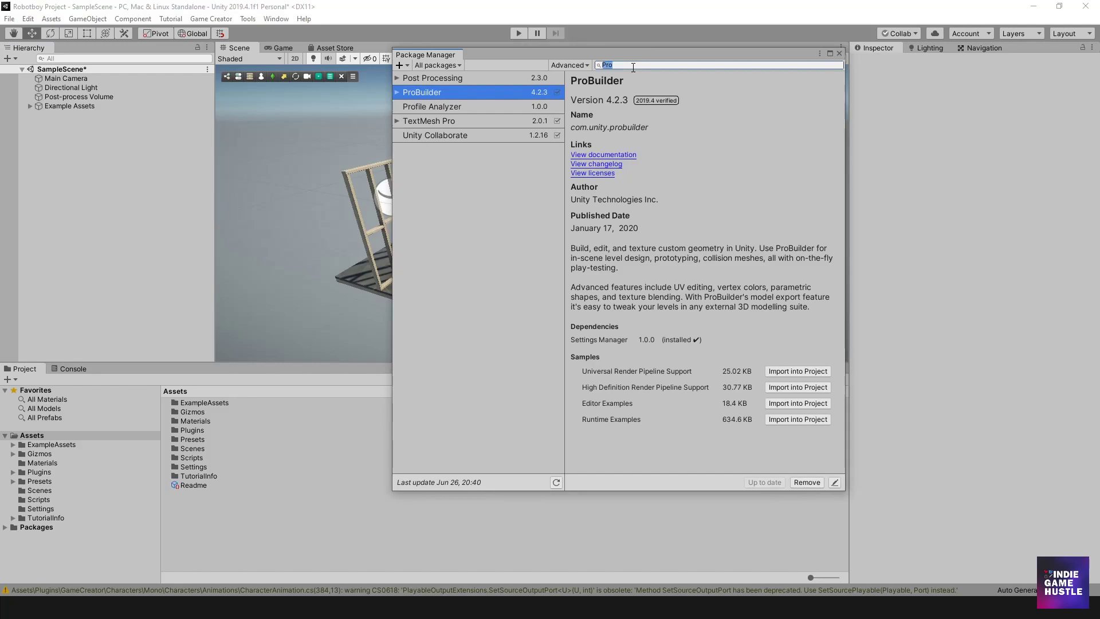
click(634, 67)
click(575, 66)
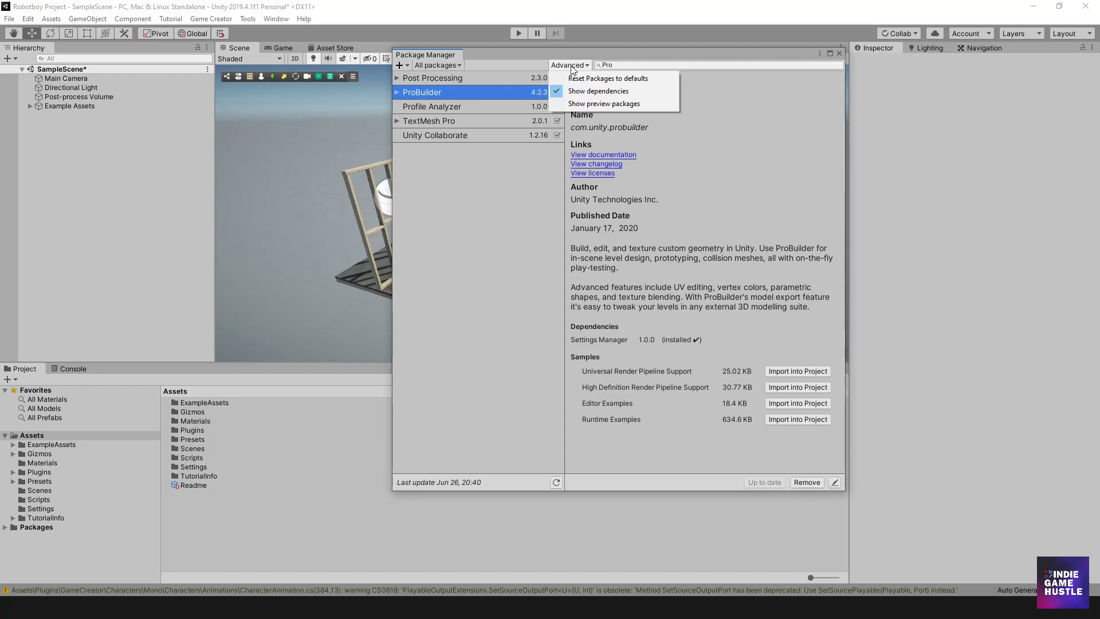
click(574, 104)
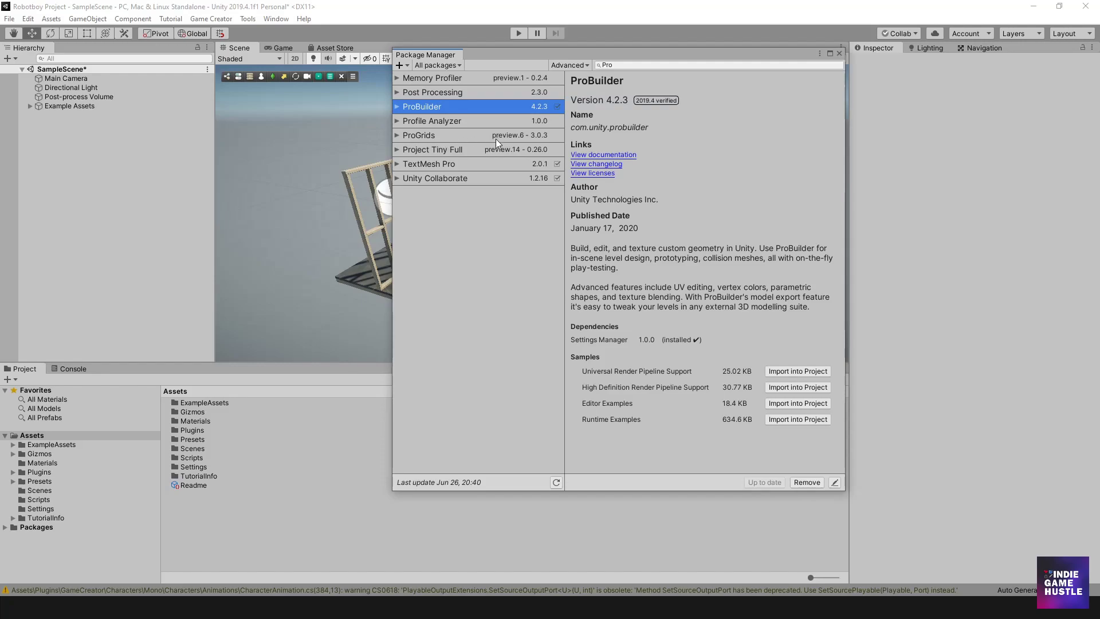
click(465, 137)
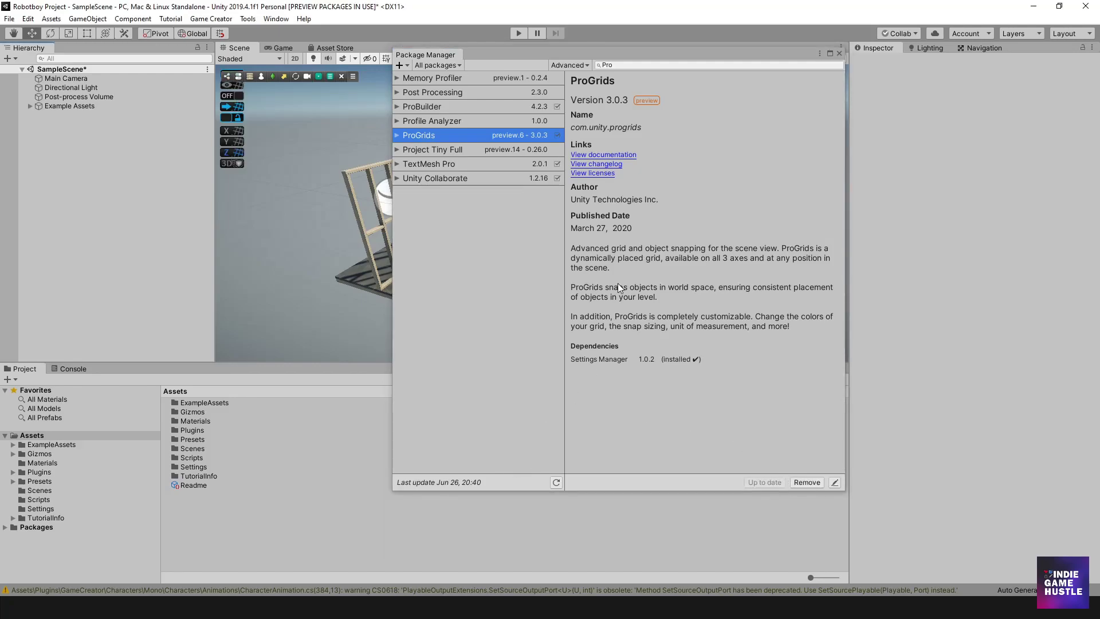
- Move the Package Manager aside and collapse the ProGrids toolbar into its small grids tab
drag(589, 58, 689, 84)
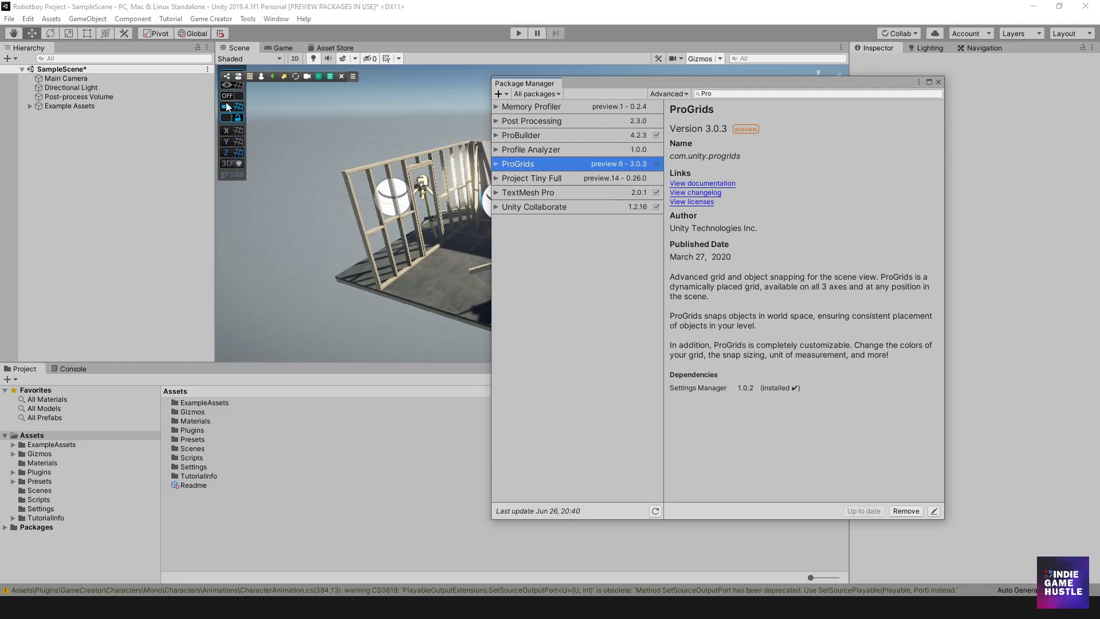
click(229, 177)
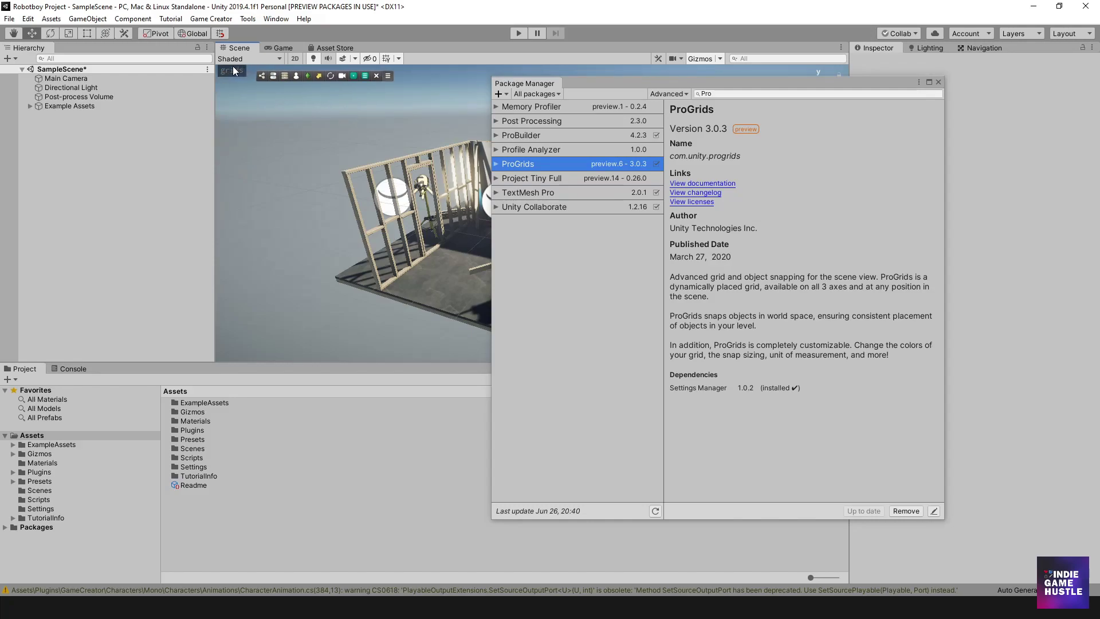
click(234, 71)
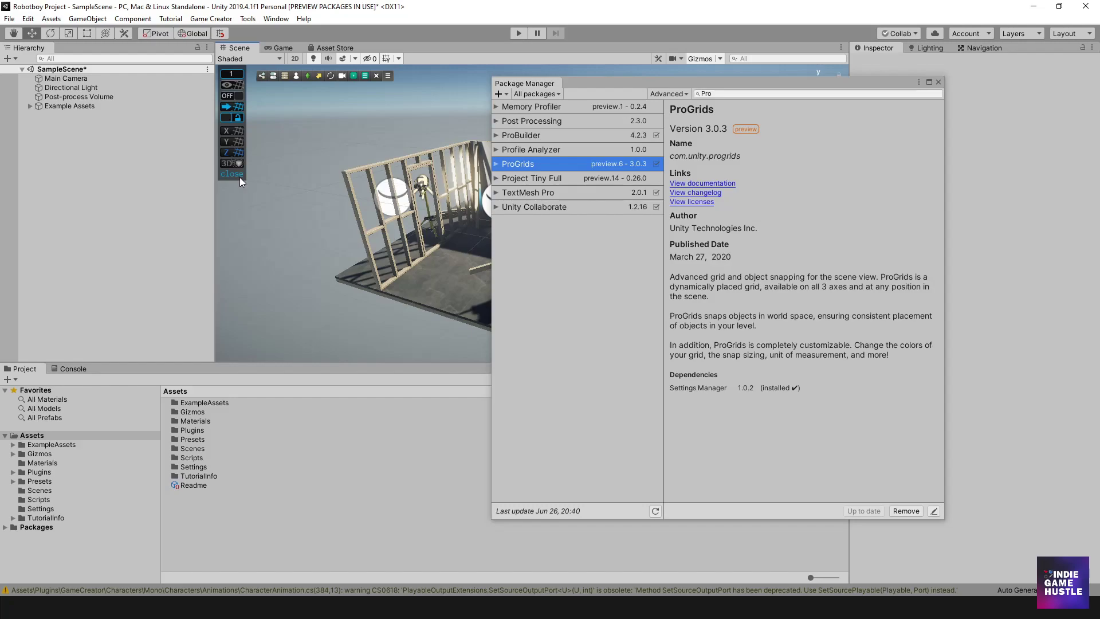
click(232, 177)
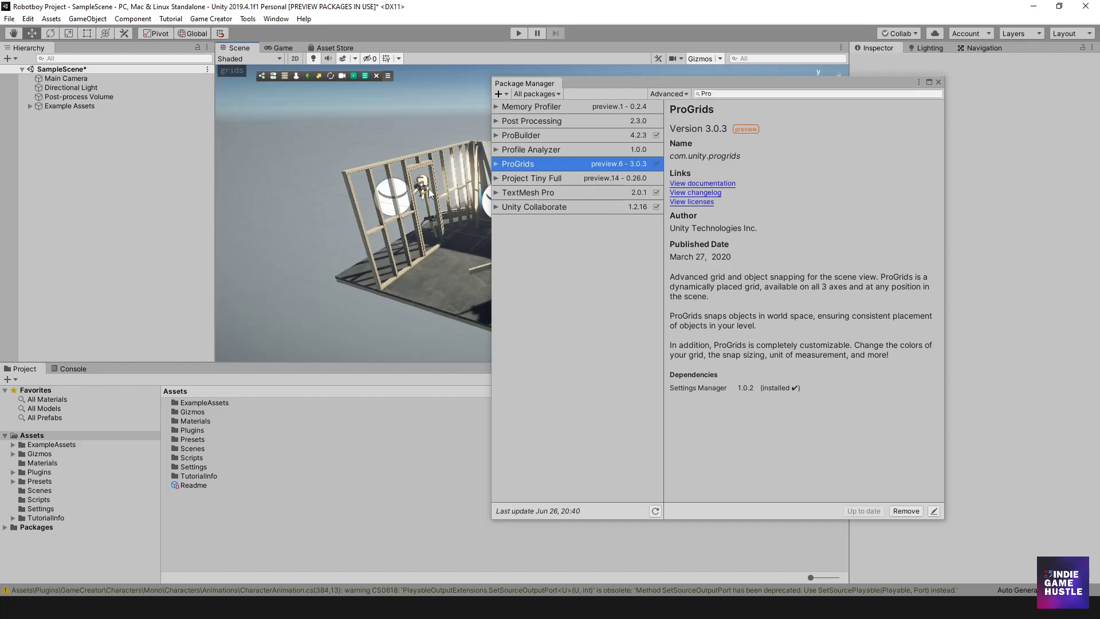
drag(710, 87, 634, 85)
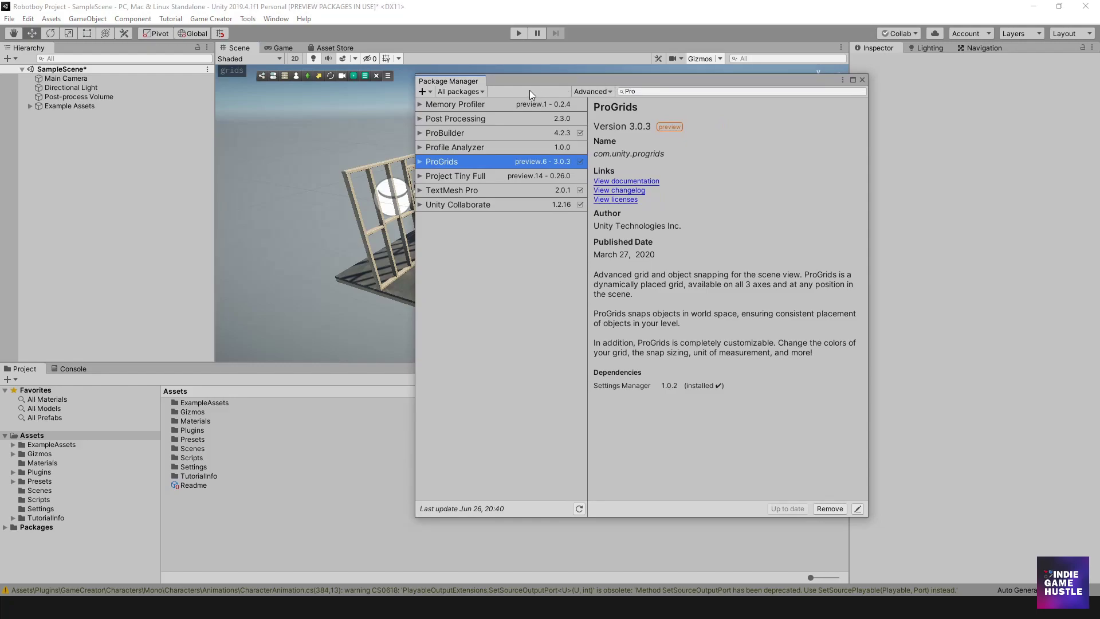
- Search for 'Poly', review Polybrush's versions, and install Polybrush 1.0.1
drag(533, 85, 491, 74)
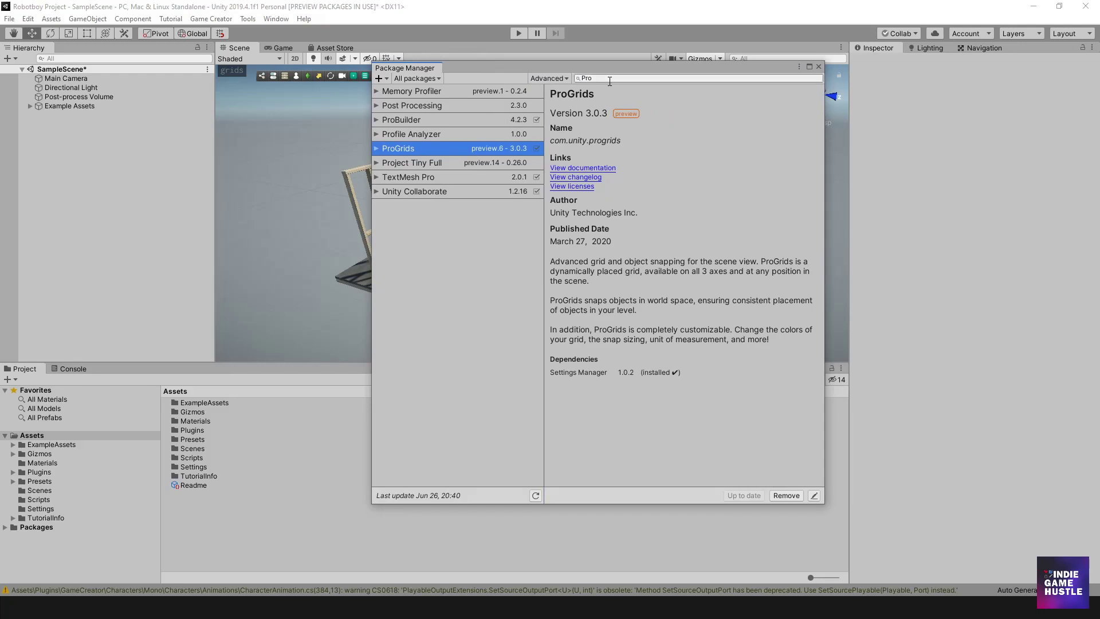
click(610, 80)
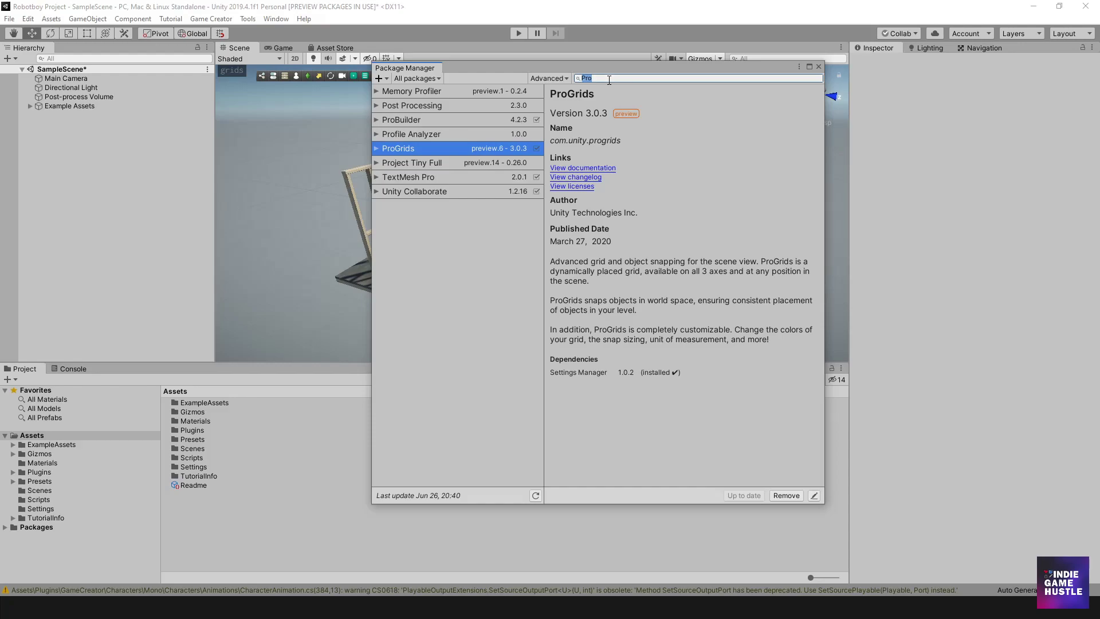
text(Poly)
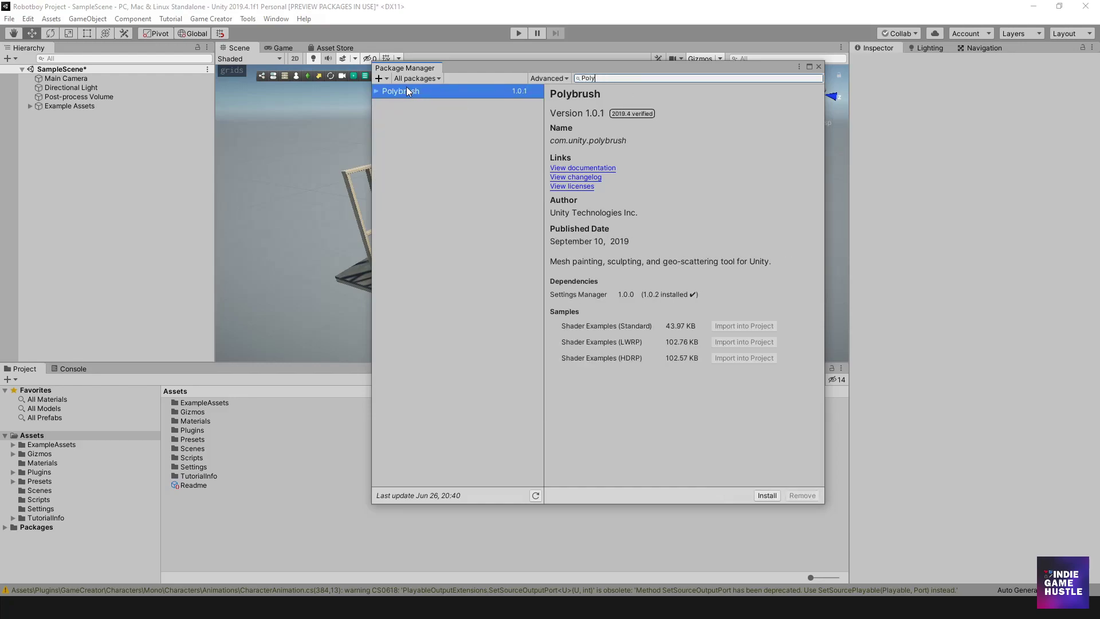
click(377, 91)
click(508, 106)
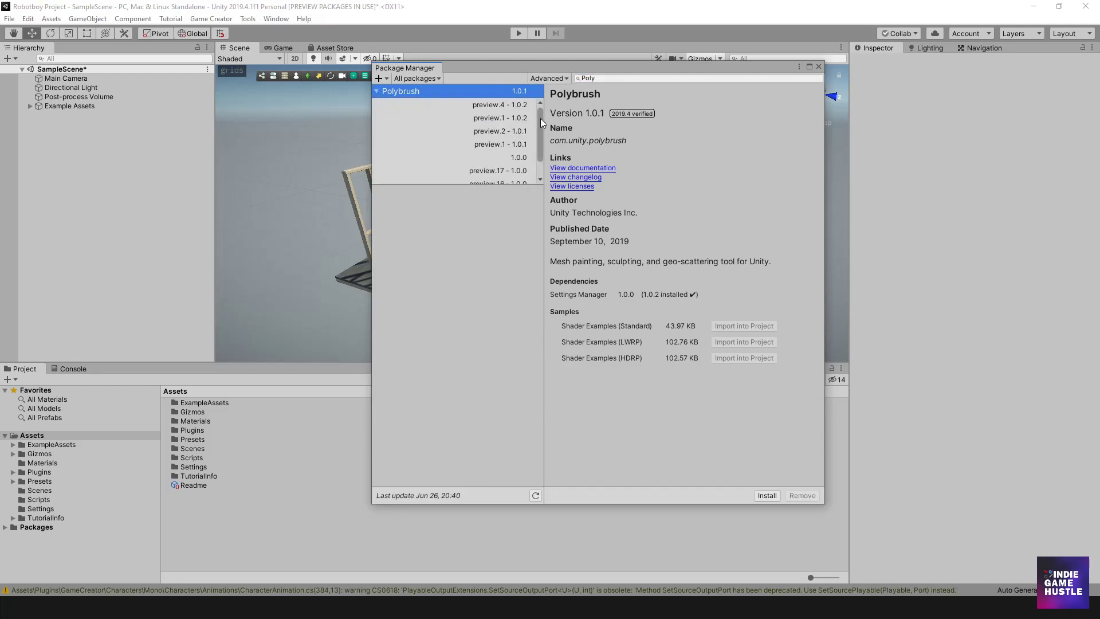
scroll(540, 121, down, 2)
scroll(543, 103, up, 2)
click(376, 92)
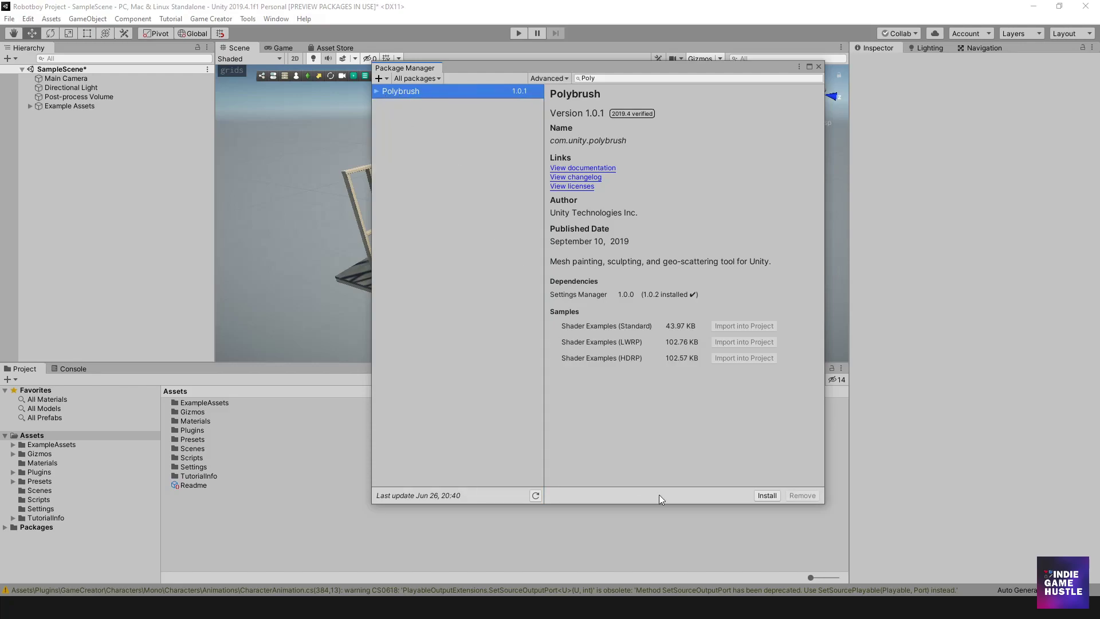
click(768, 496)
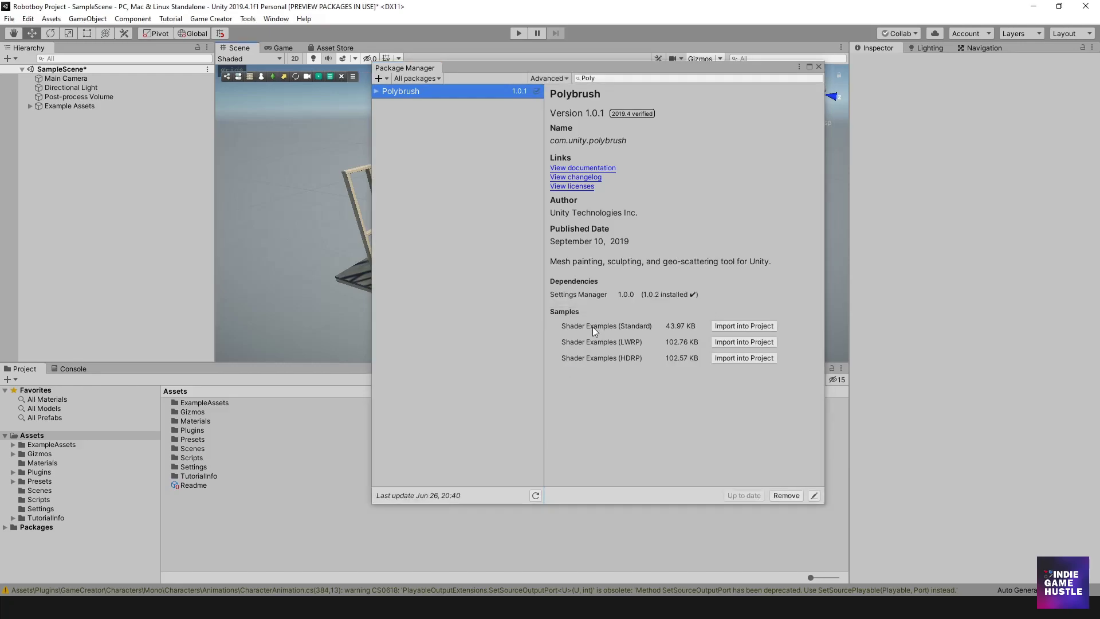
- Import Polybrush's Shader Examples (LWRP) sample into Assets/Samples/Polybrush/1.0.1
mouse_move(664, 70)
mouse_down()
mouse_move(593, 106)
mouse_move(647, 83)
mouse_up()
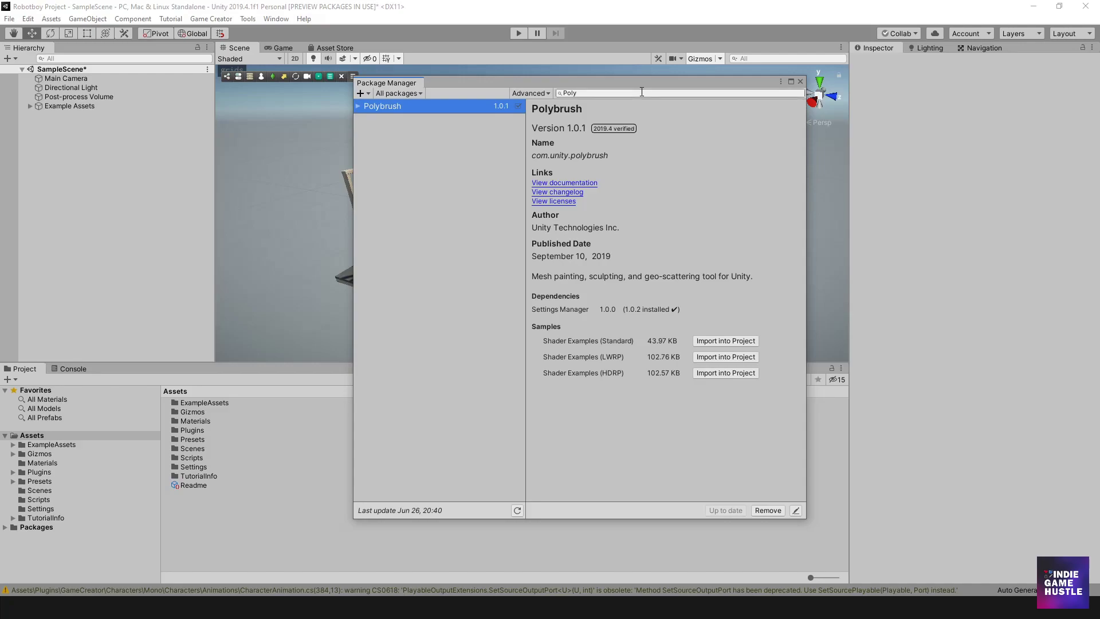
mouse_move(647, 84)
mouse_down()
mouse_move(664, 30)
mouse_move(664, 63)
mouse_up()
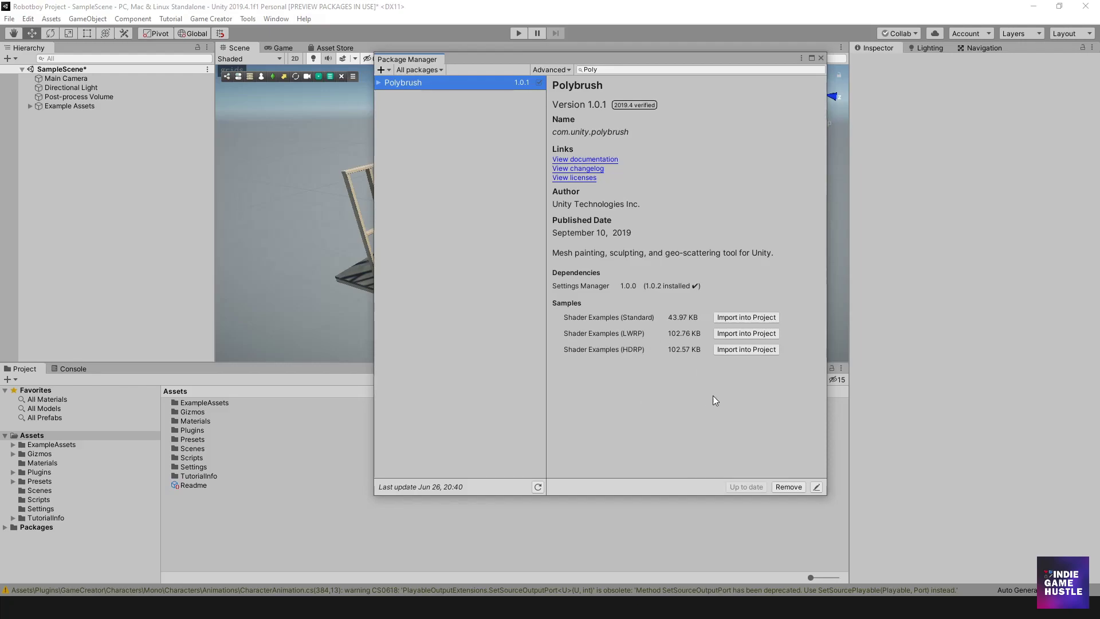
click(729, 337)
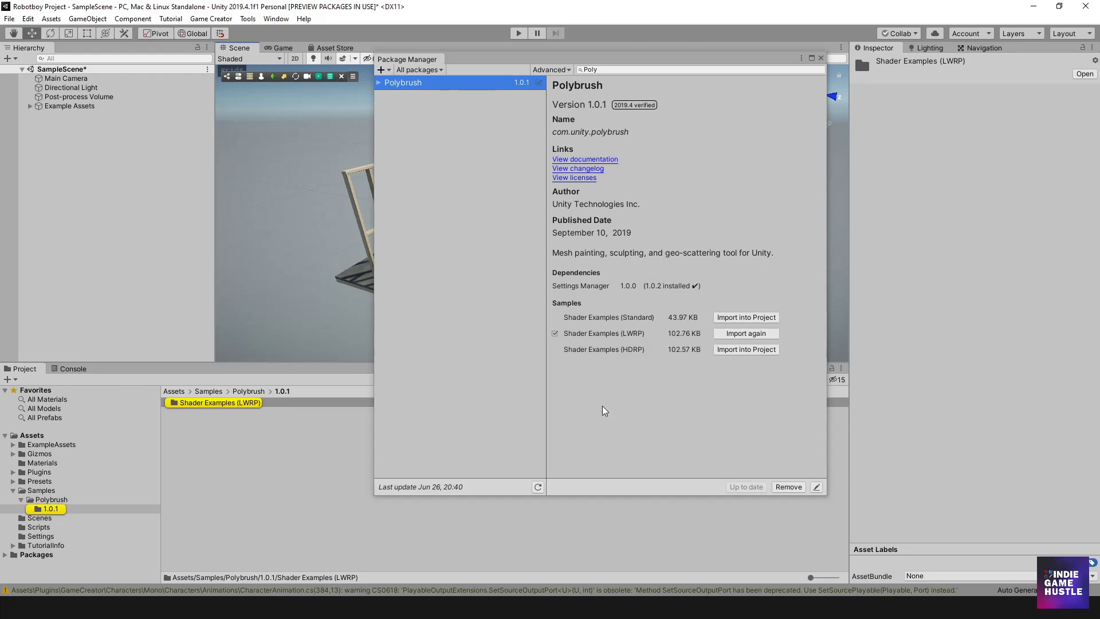
click(666, 425)
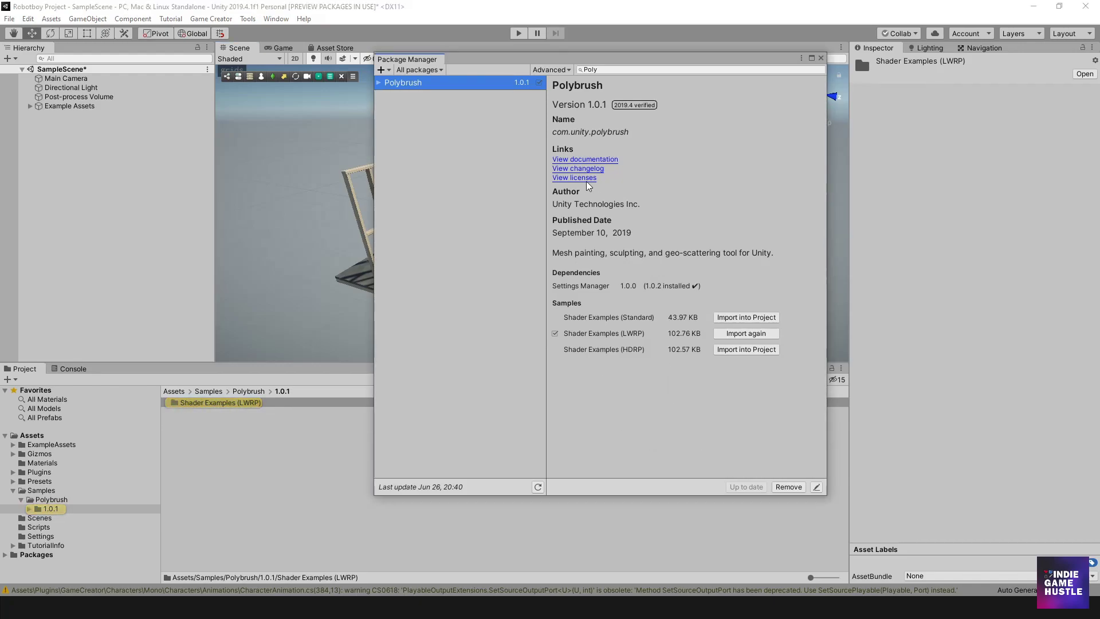
click(605, 69)
text(P)
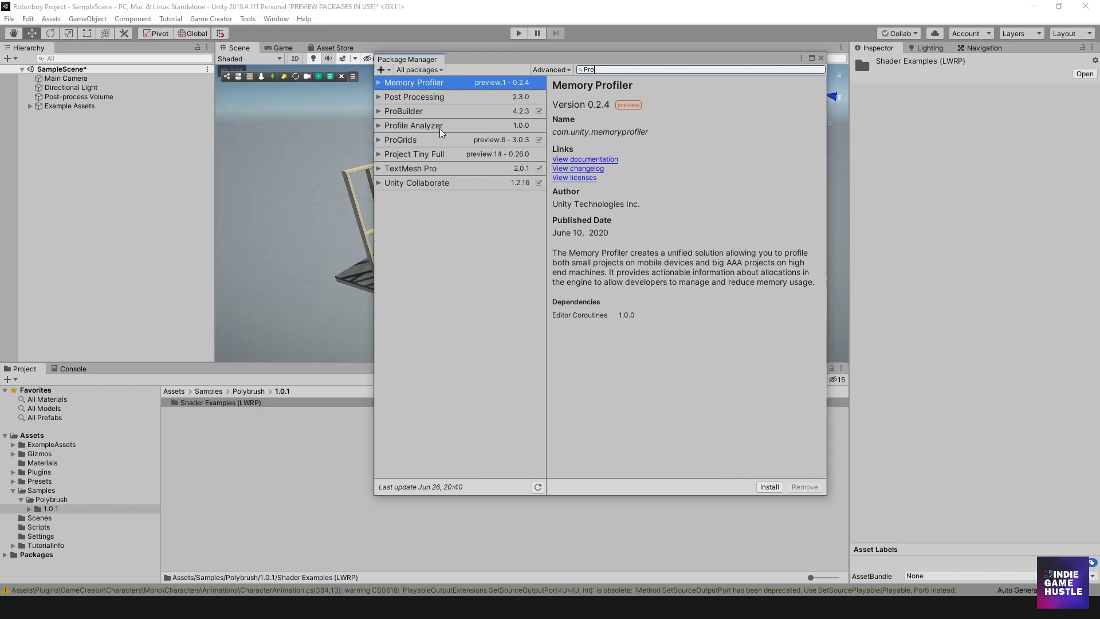
- Import ProBuilder's Universal Render Pipeline Support sample, then check ProGrids' other versions
click(444, 112)
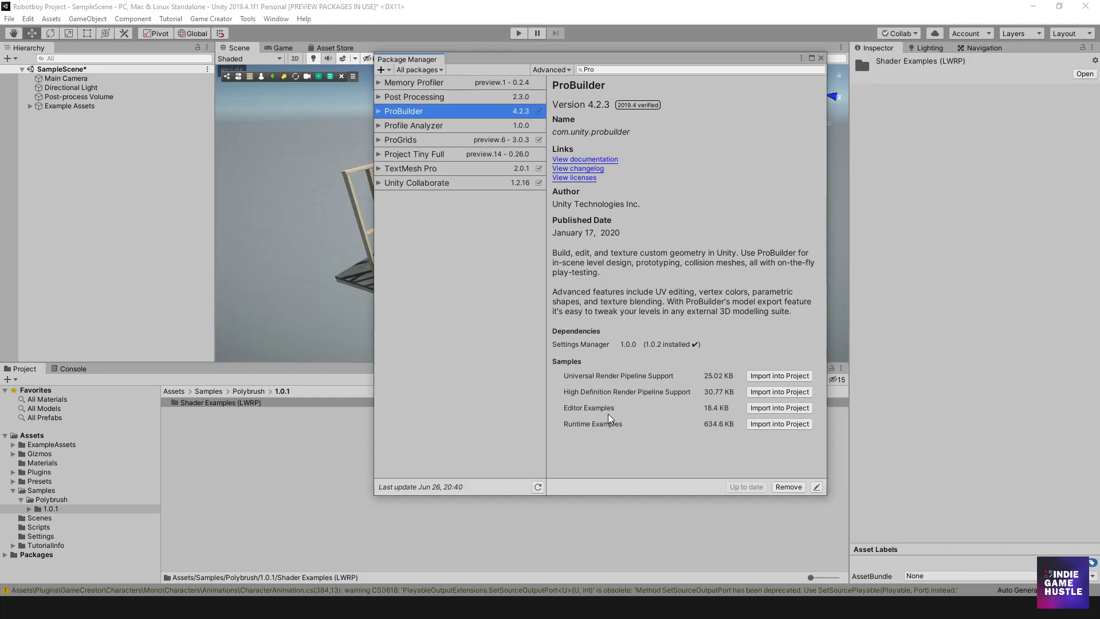
click(769, 379)
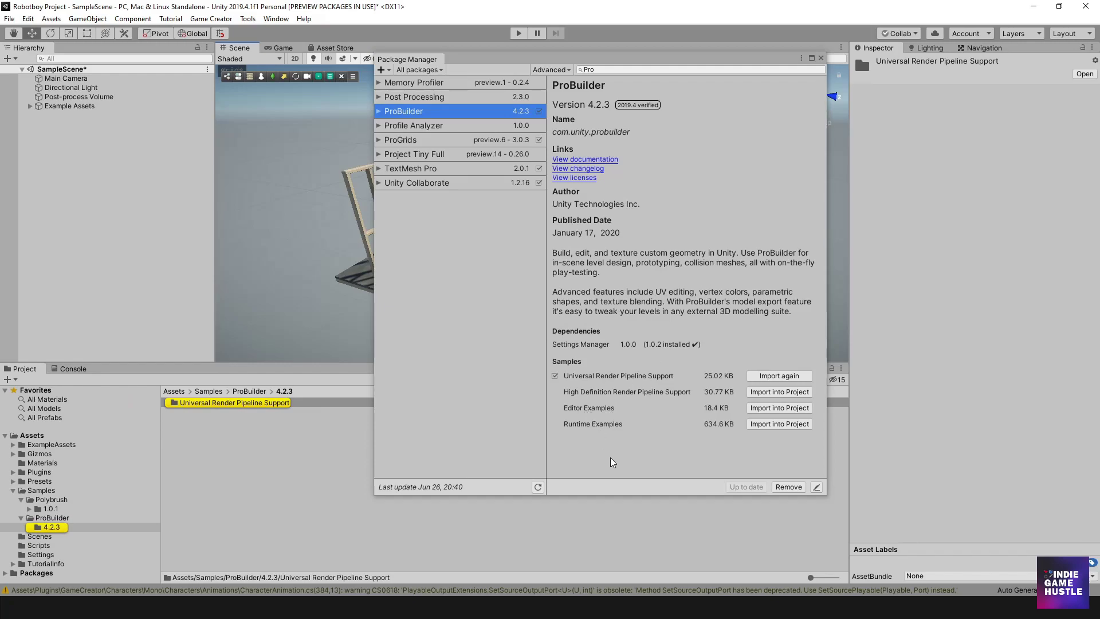
click(440, 143)
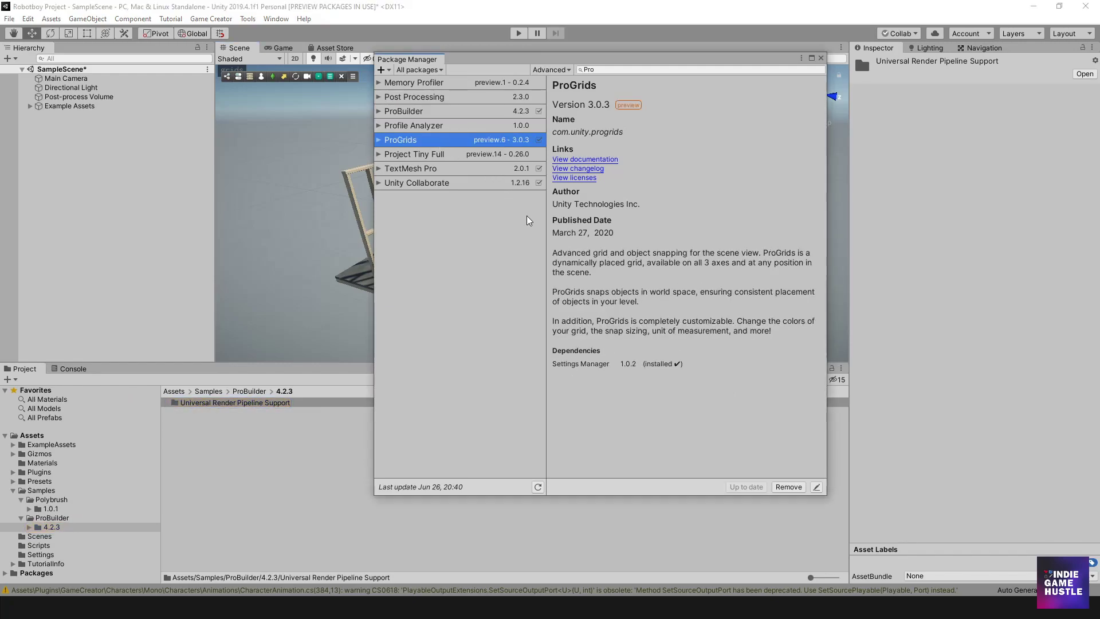
click(380, 140)
mouse_move(588, 61)
mouse_down()
mouse_move(584, 323)
mouse_move(530, 100)
mouse_up()
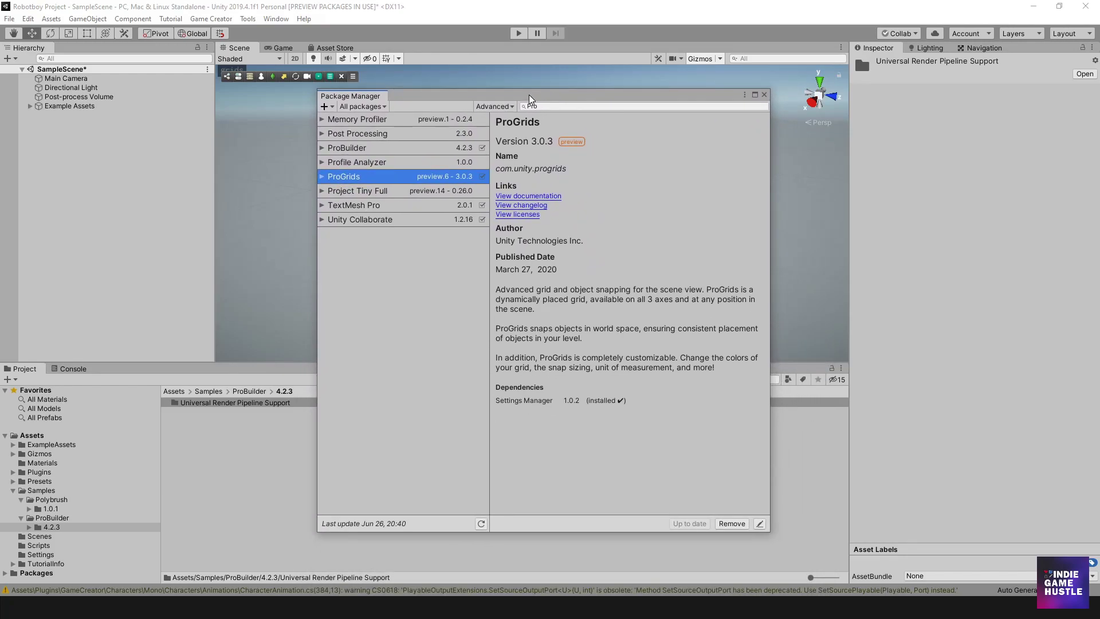